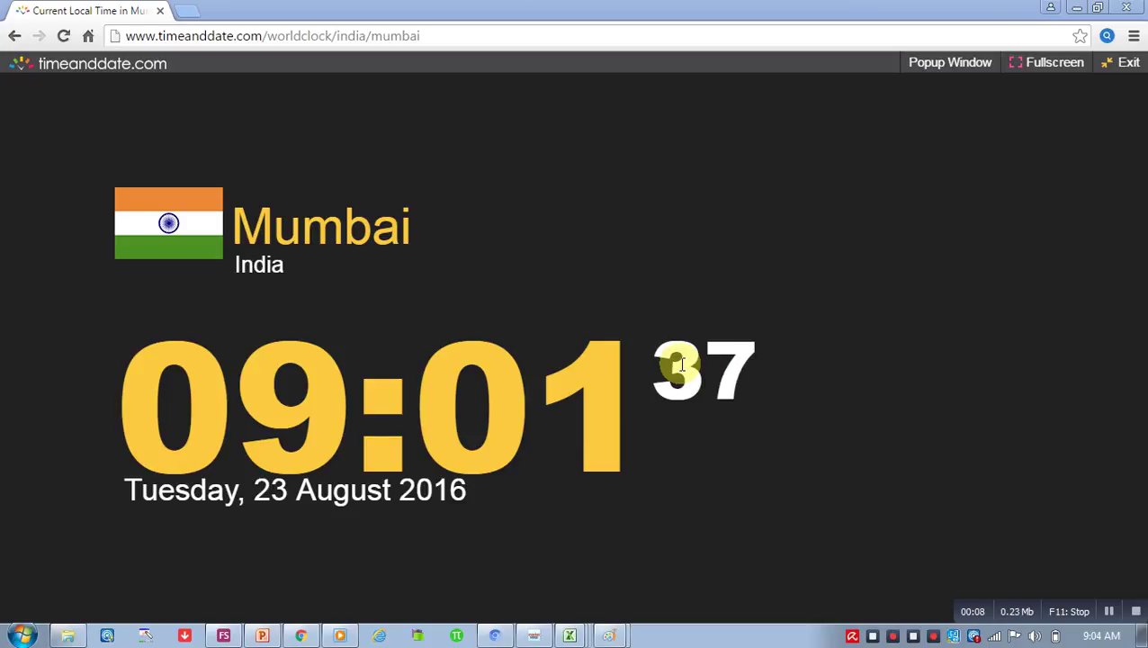
Switch to MarketView and set the niftydailychart NIFTY 50 chart to the 1 Hour interval, focused on the 11–22 August candles
{"action": "left_click", "coordinate": [534, 636]}
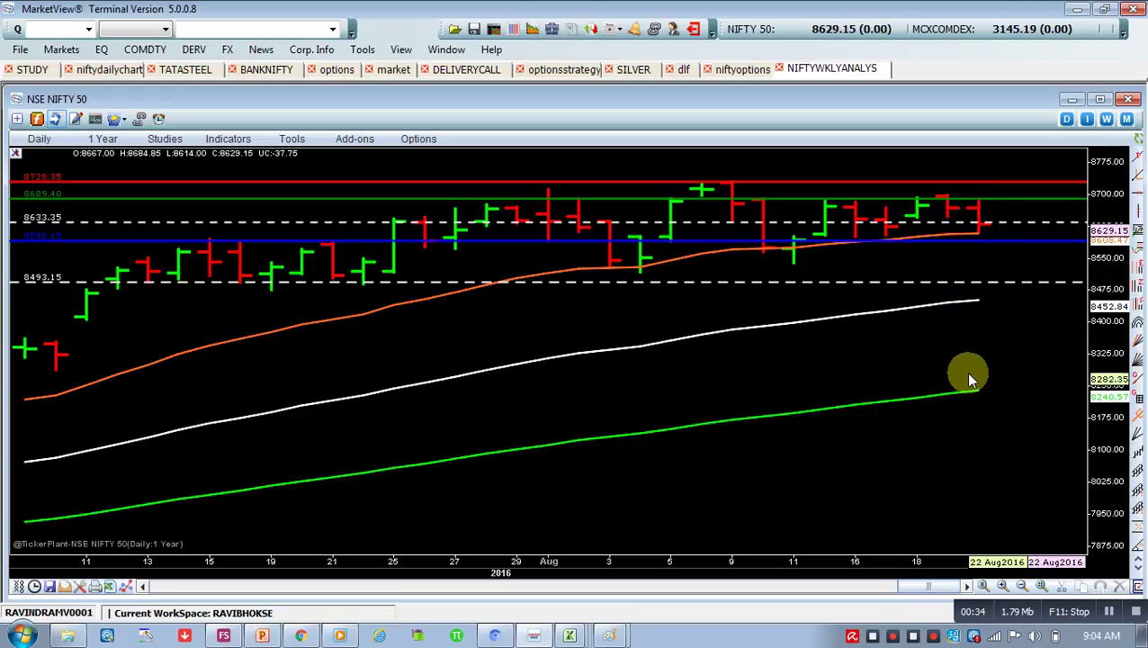
{"action": "mouse_move", "coordinate": [968, 392]}
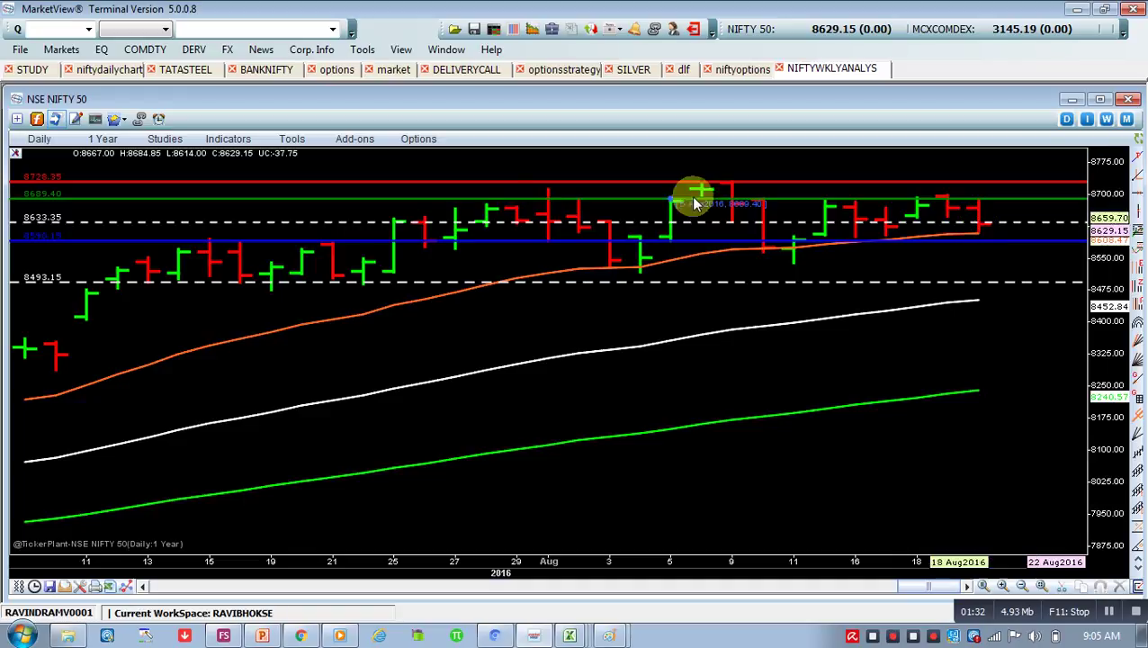
{"action": "left_click", "coordinate": [130, 72]}
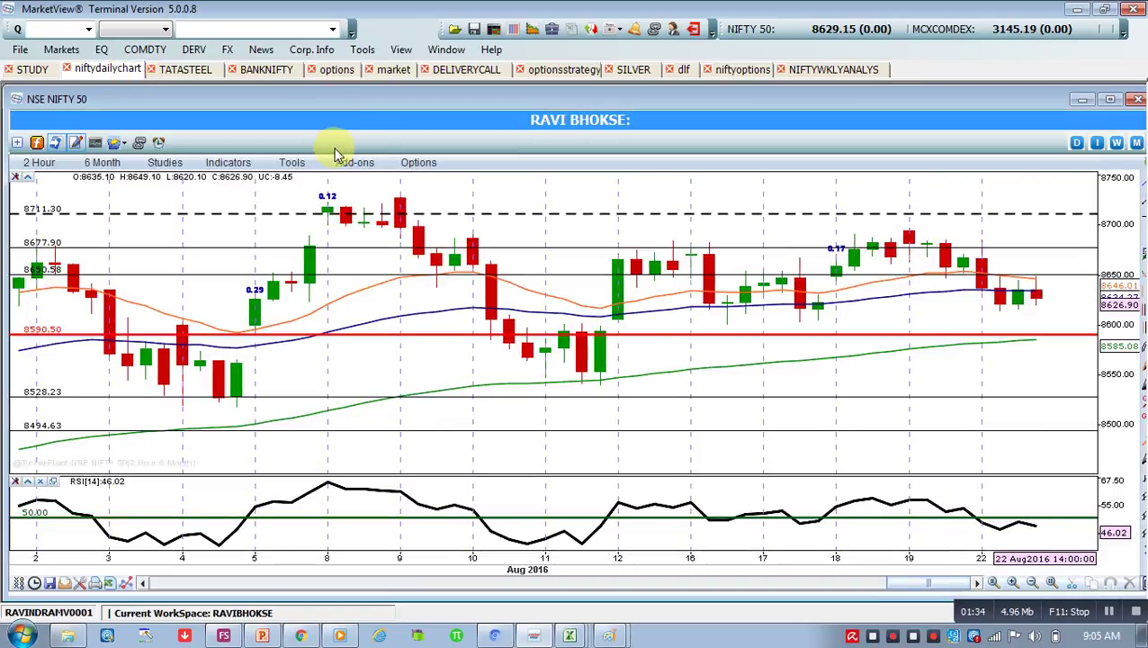
{"action": "left_click", "coordinate": [52, 167]}
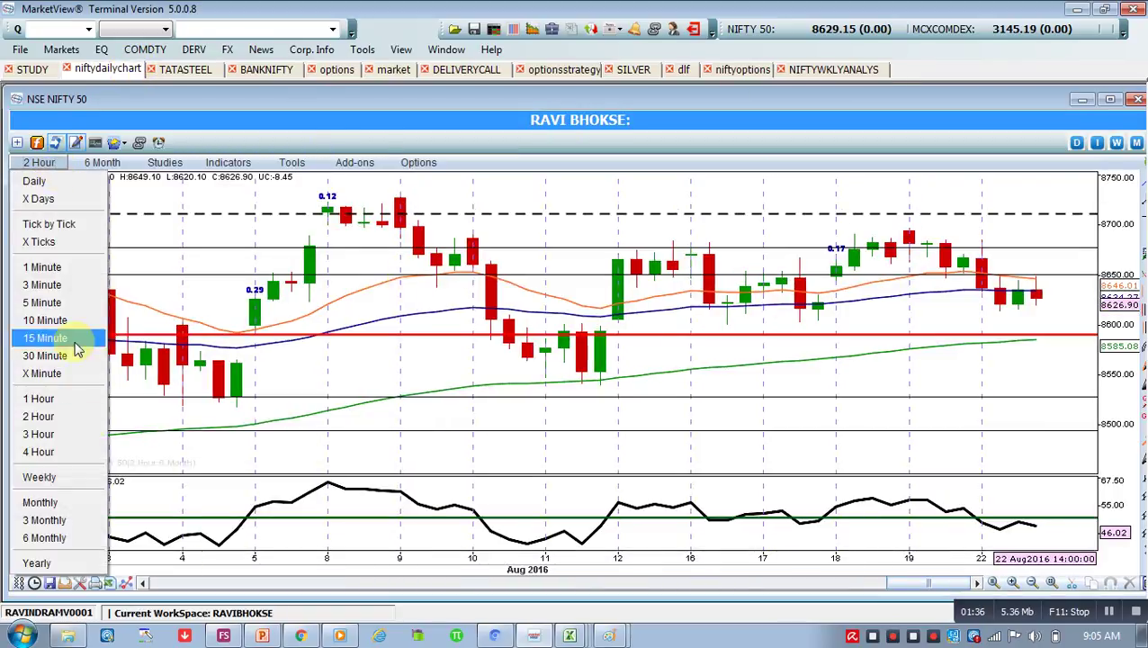
{"action": "left_click", "coordinate": [90, 468]}
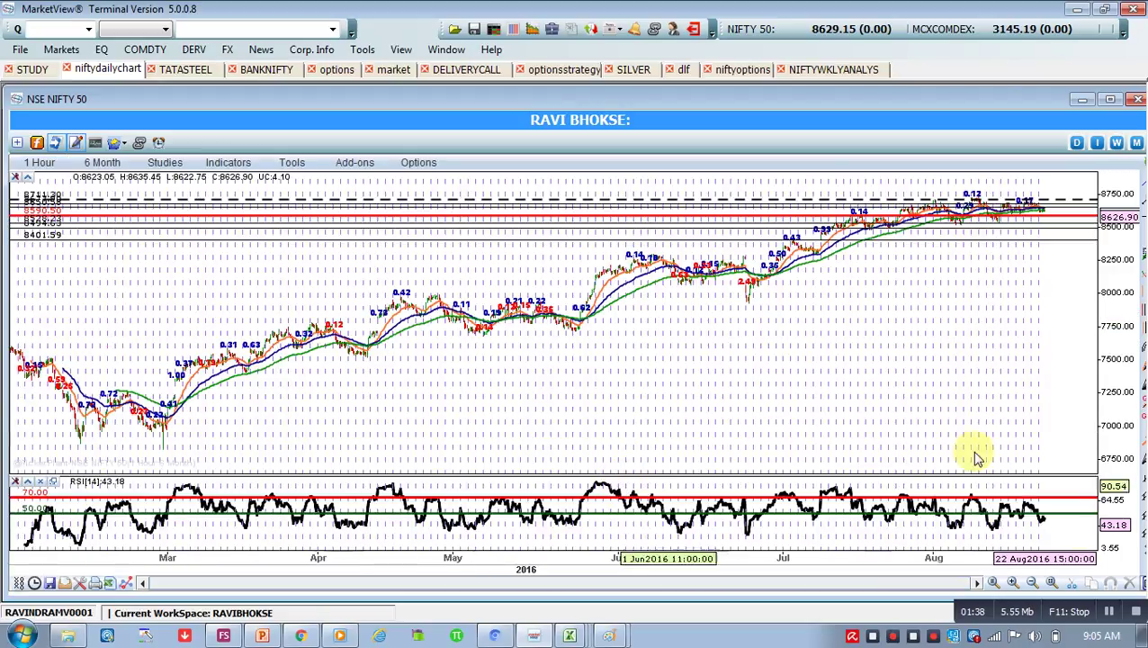
{"action": "left_click", "coordinate": [1012, 583]}
{"action": "left_click", "coordinate": [1012, 583]}
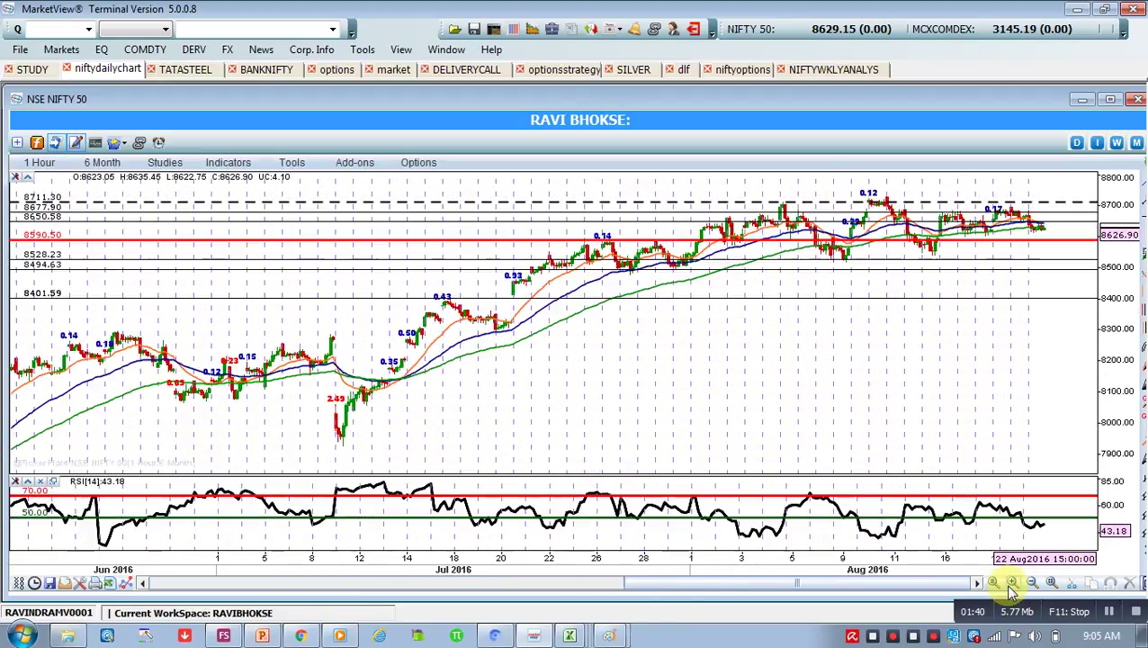
{"action": "left_click", "coordinate": [1012, 583]}
{"action": "left_click", "coordinate": [1012, 583]}
{"action": "left_click", "coordinate": [1012, 583]}
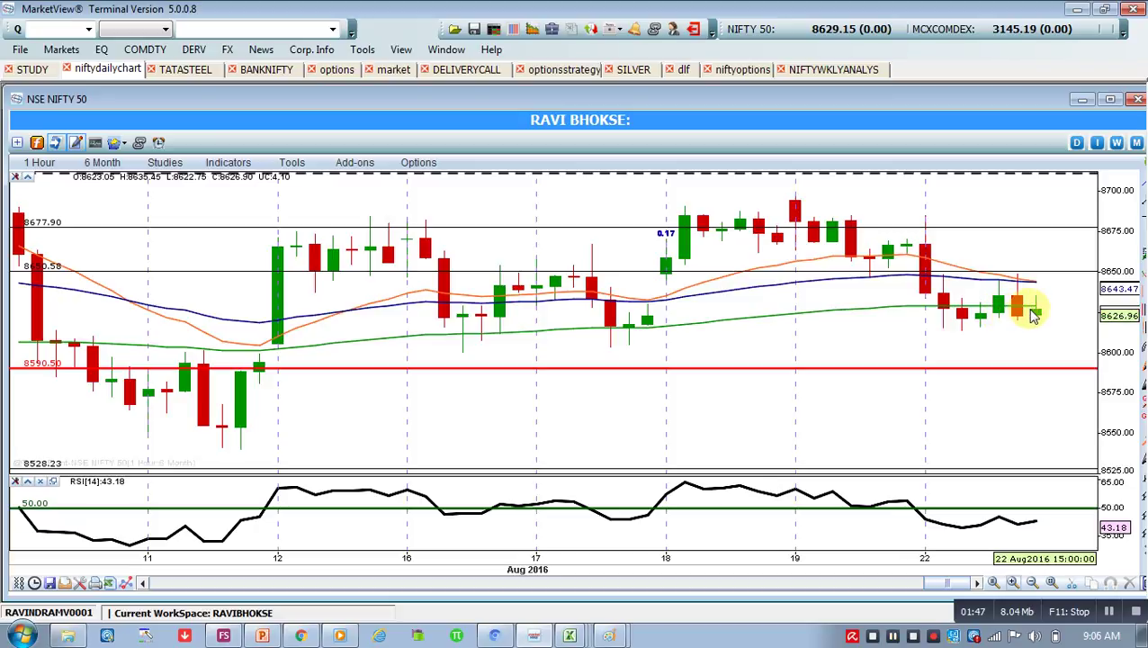
Draw horizontal lines on the hourly NIFTY 50 chart at 8613.35 and about 8590
{"action": "mouse_move", "coordinate": [1034, 313]}
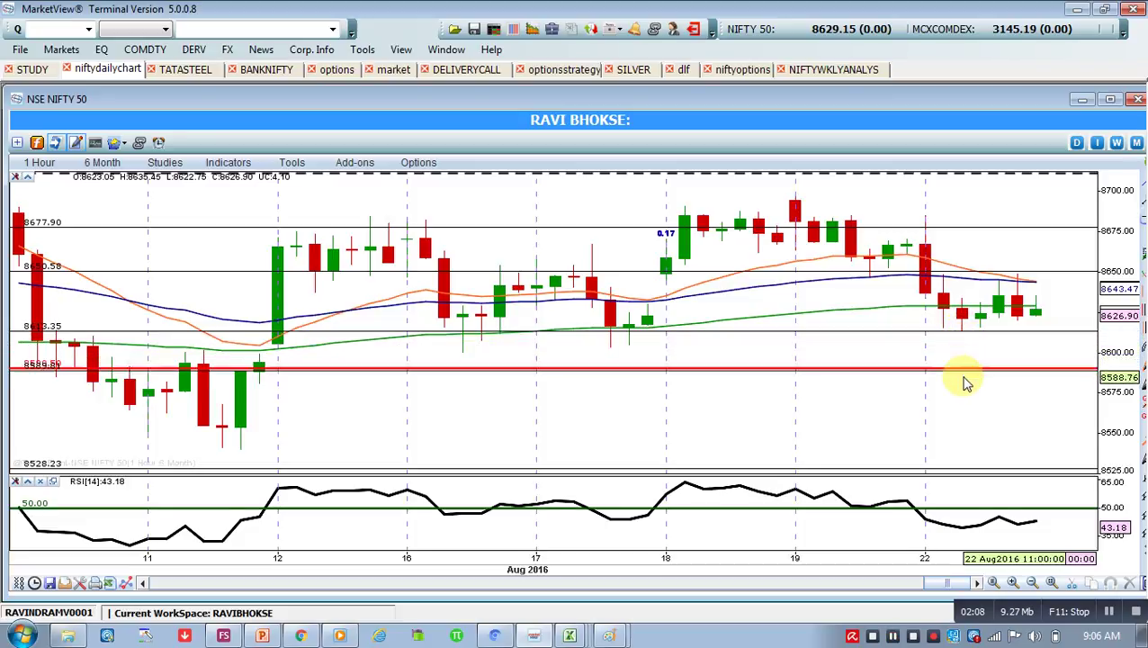
{"action": "left_click", "coordinate": [966, 376]}
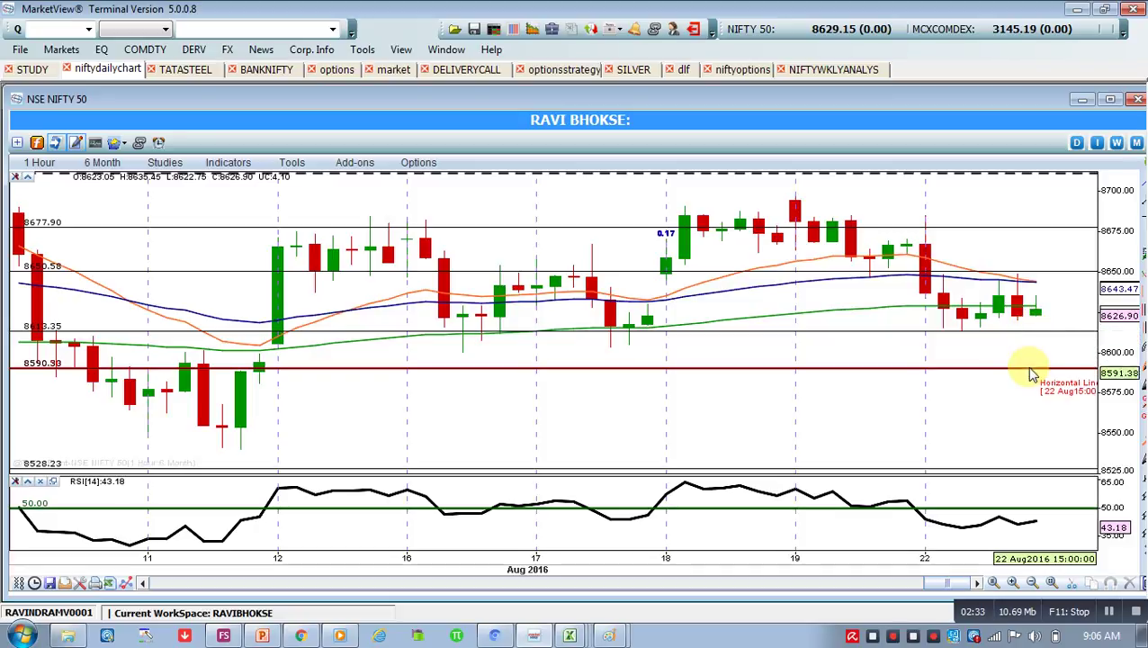
{"action": "mouse_move", "coordinate": [1031, 382]}
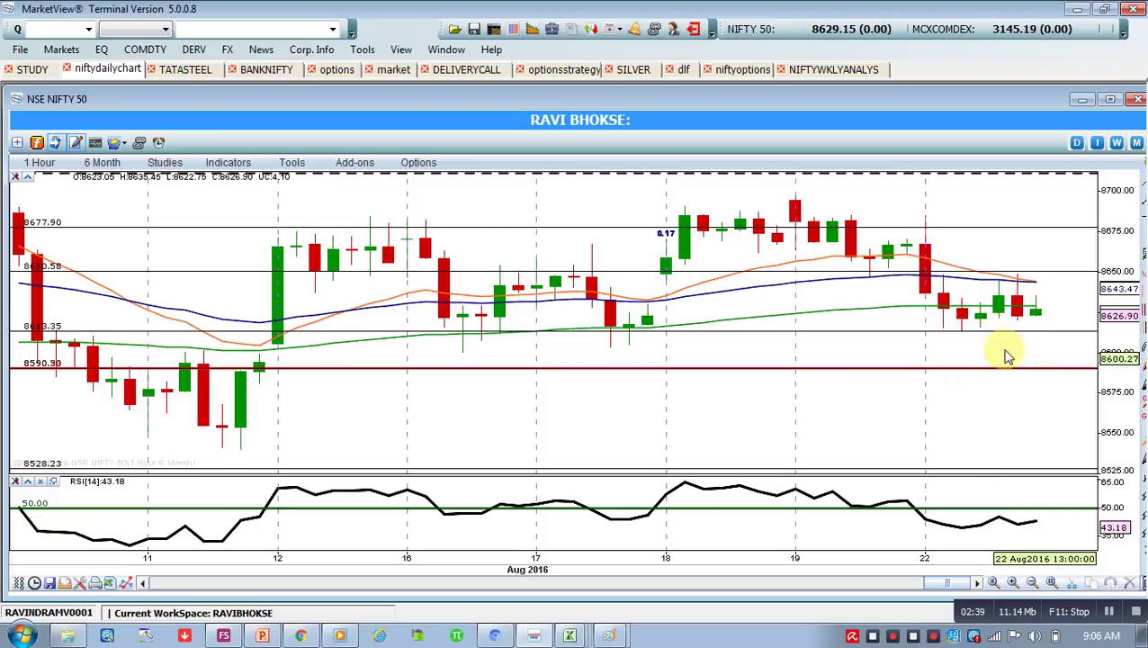
{"action": "mouse_move", "coordinate": [974, 324]}
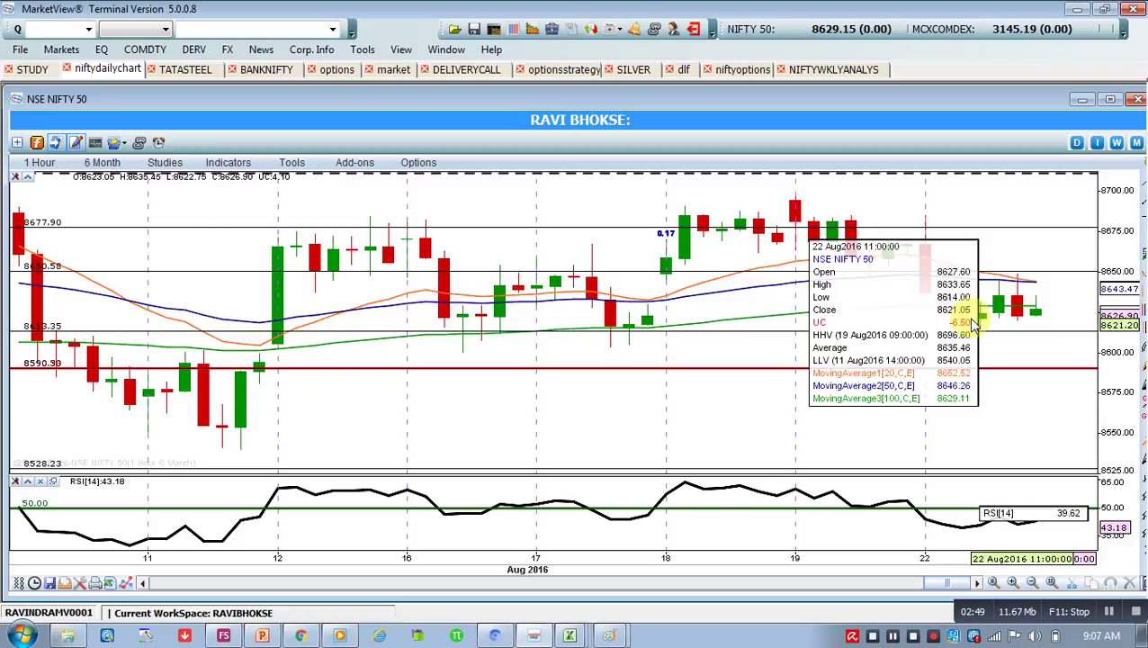
Switch to Paint and examine the NIFTY put options strategy table and the payoff graph in the two open screenshots
{"action": "left_click", "coordinate": [612, 637]}
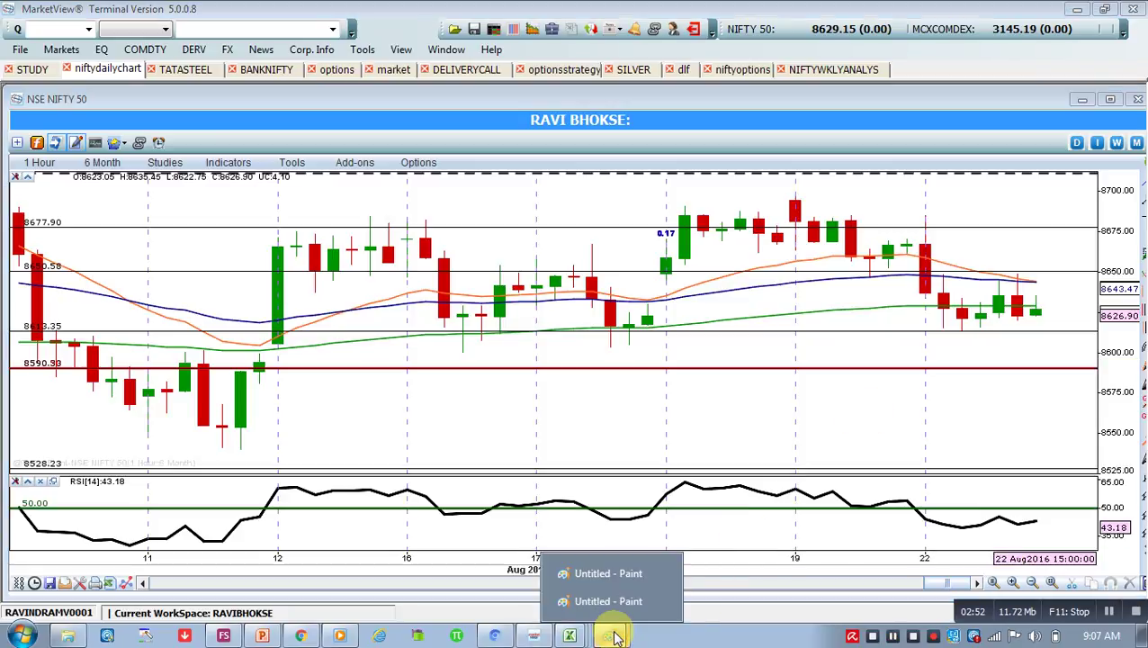
{"action": "left_click", "coordinate": [610, 573]}
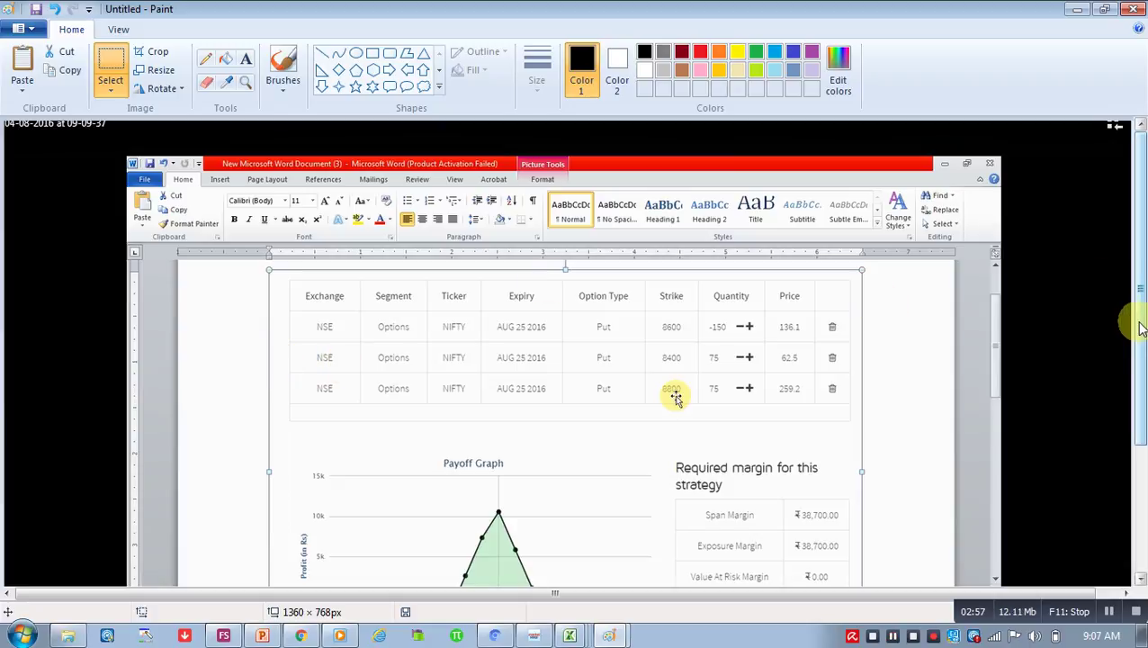
{"action": "mouse_move", "coordinate": [1139, 328]}
{"action": "left_mouse_down"}
{"action": "mouse_move", "coordinate": [1140, 384]}
{"action": "mouse_move", "coordinate": [1139, 349]}
{"action": "left_mouse_up"}
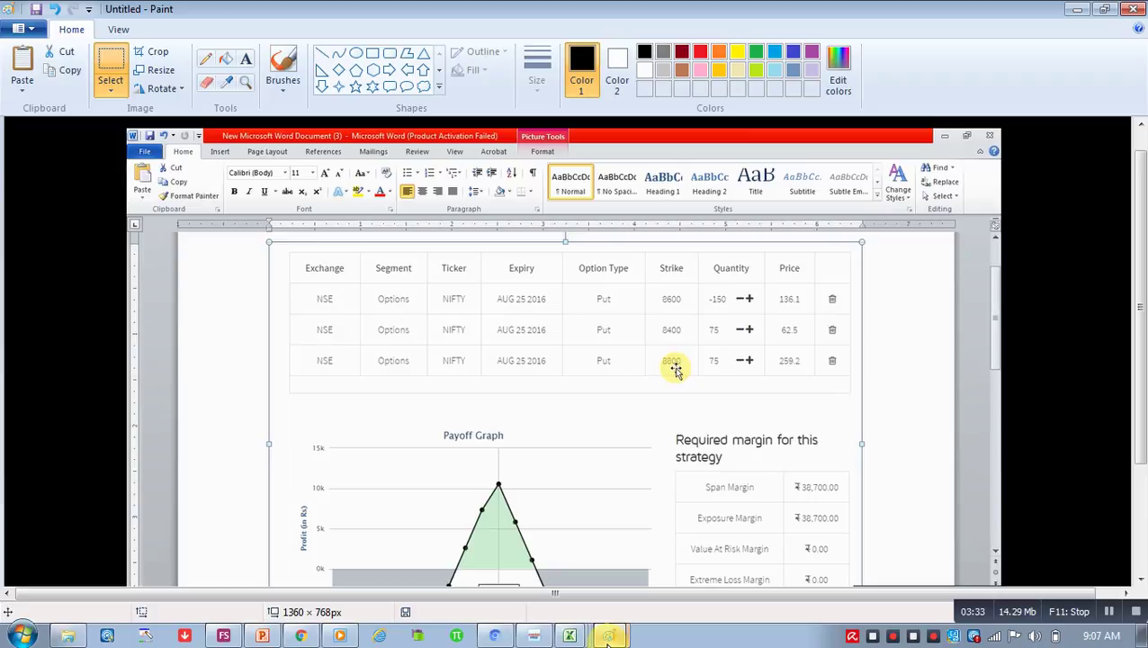
{"action": "mouse_move", "coordinate": [610, 632]}
{"action": "left_click", "coordinate": [608, 602]}
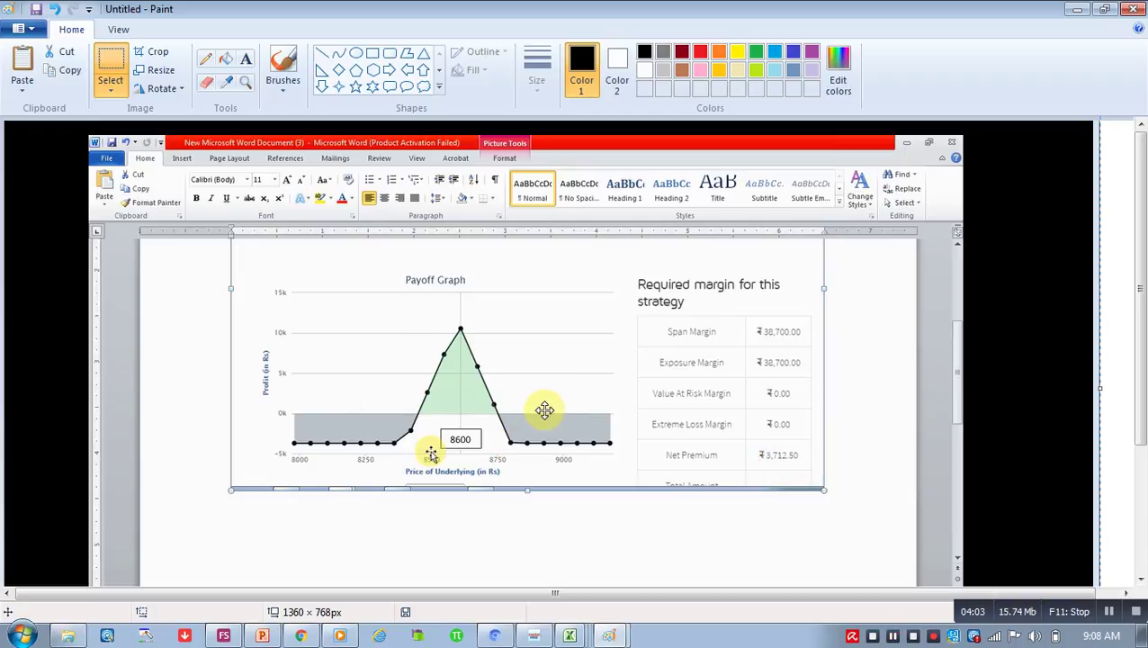
Compare the NIFTY positions in the Excel workbook OPTION STATUS OF 4 AUG with the two strategy screenshots in Paint
{"action": "mouse_move", "coordinate": [573, 638]}
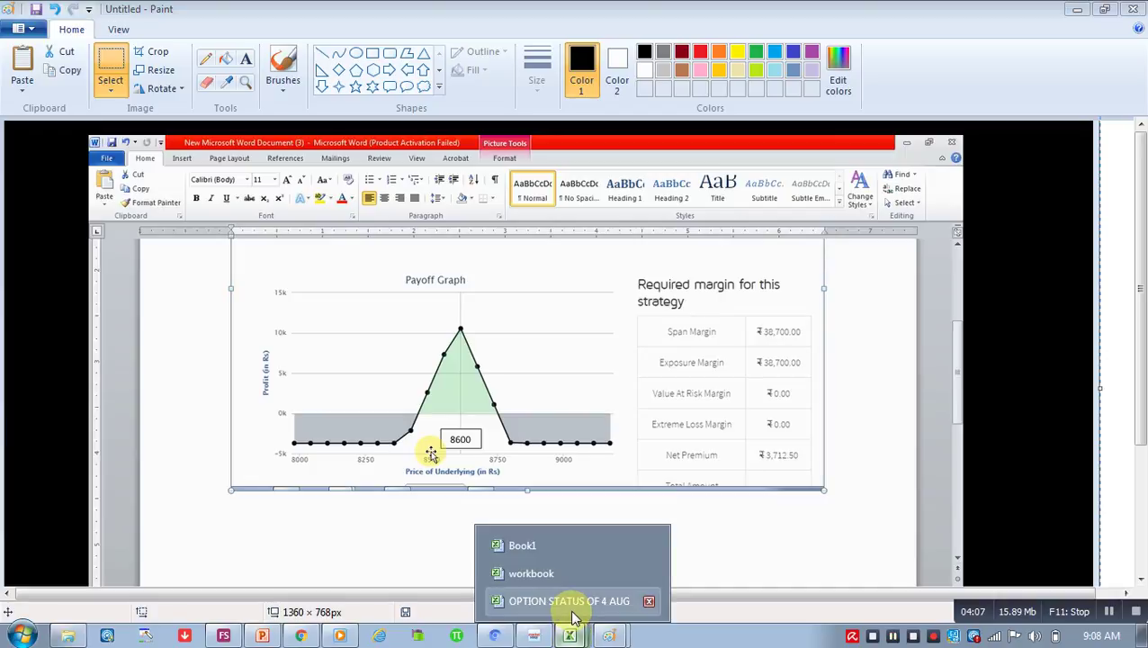
{"action": "left_click", "coordinate": [570, 601]}
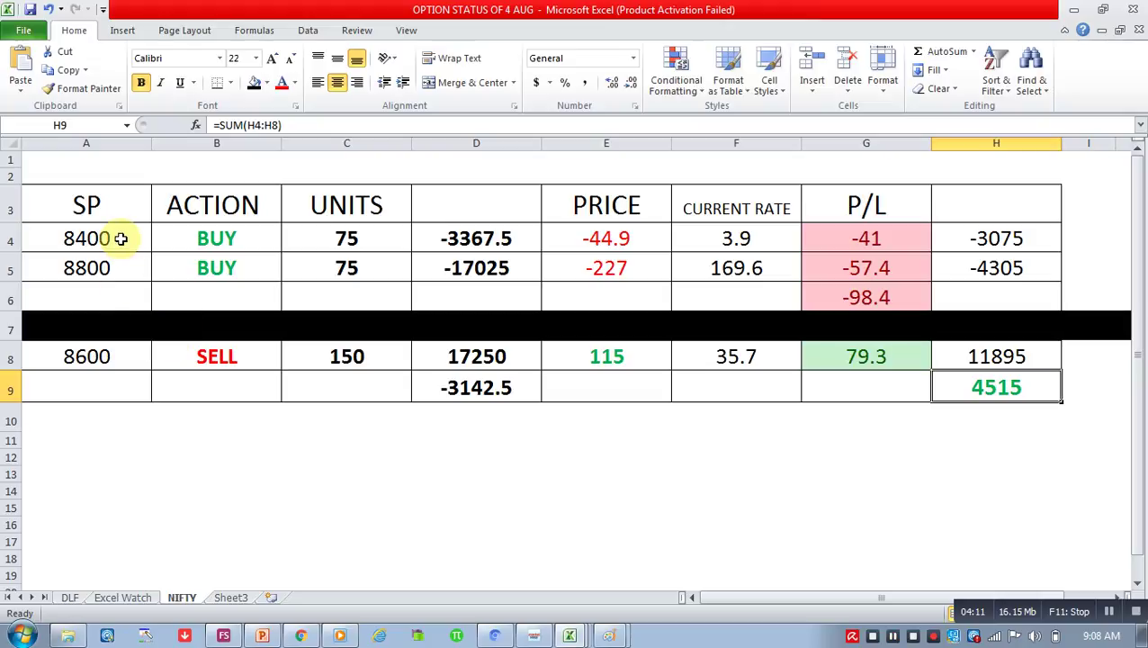
{"action": "left_click", "coordinate": [609, 634]}
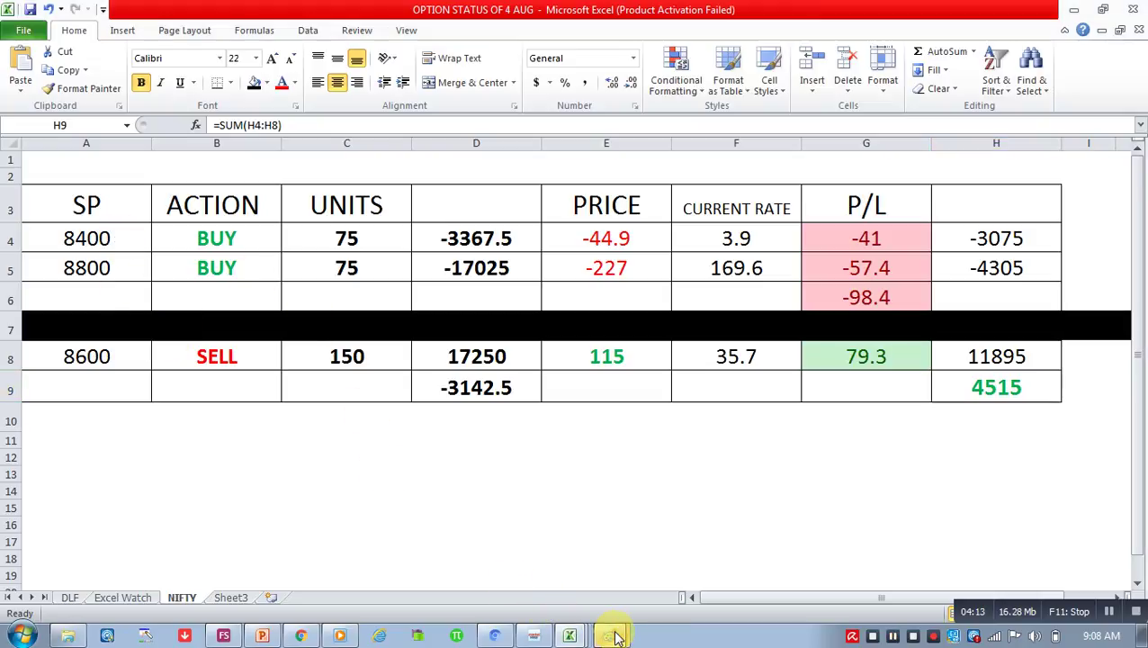
{"action": "left_click", "coordinate": [610, 573]}
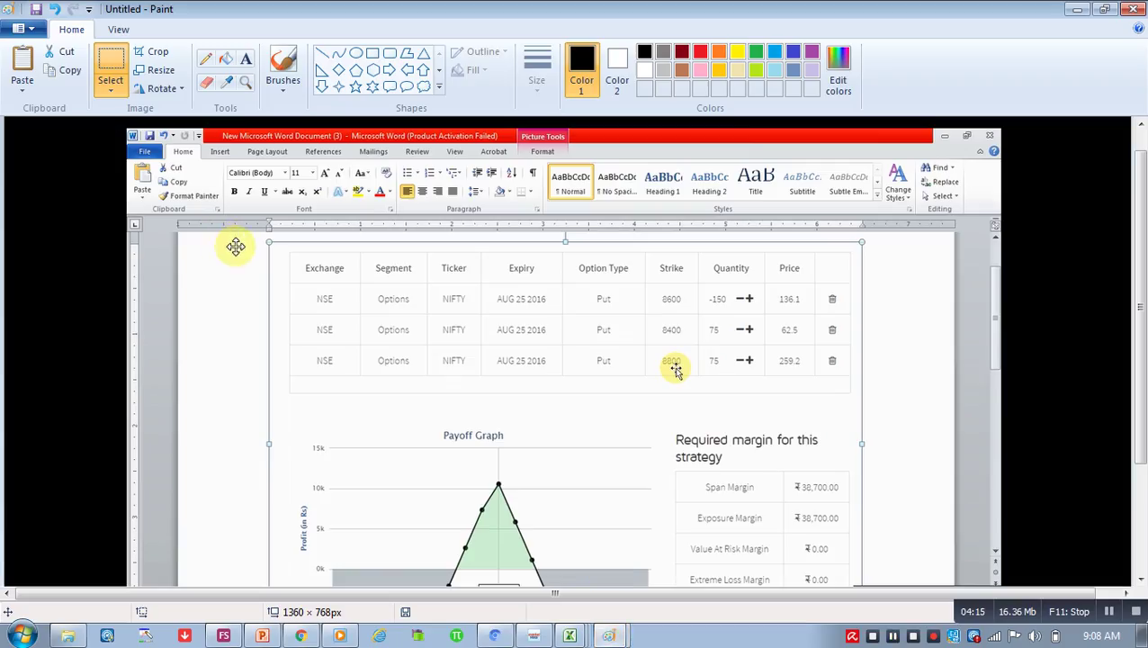
{"action": "left_click", "coordinate": [609, 634]}
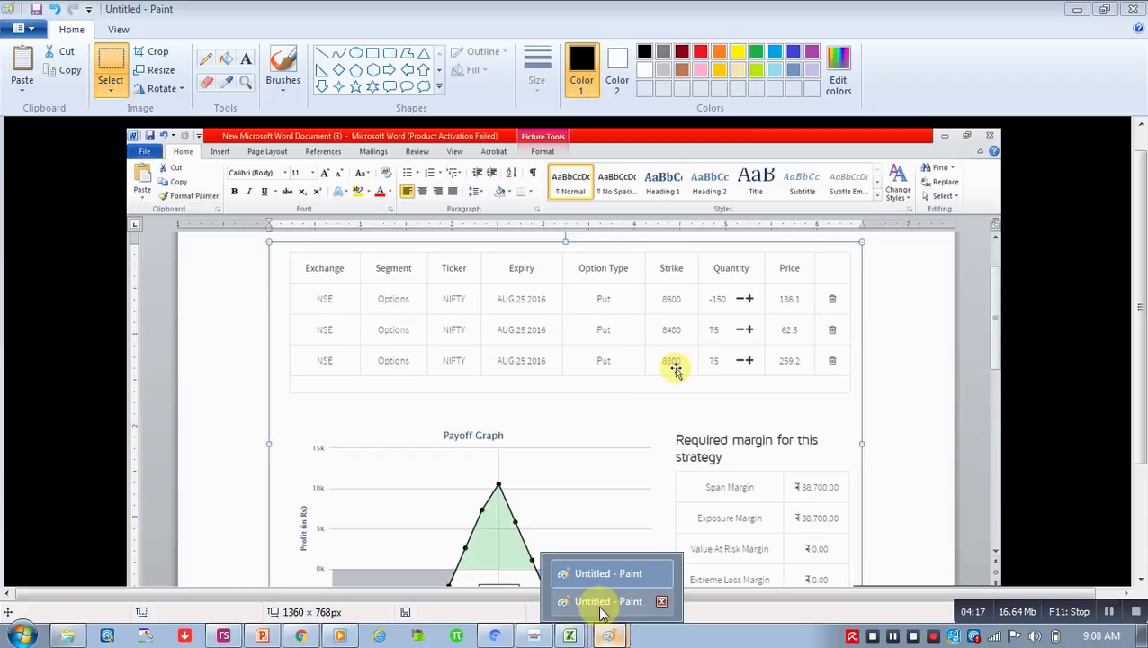
{"action": "left_click", "coordinate": [610, 603]}
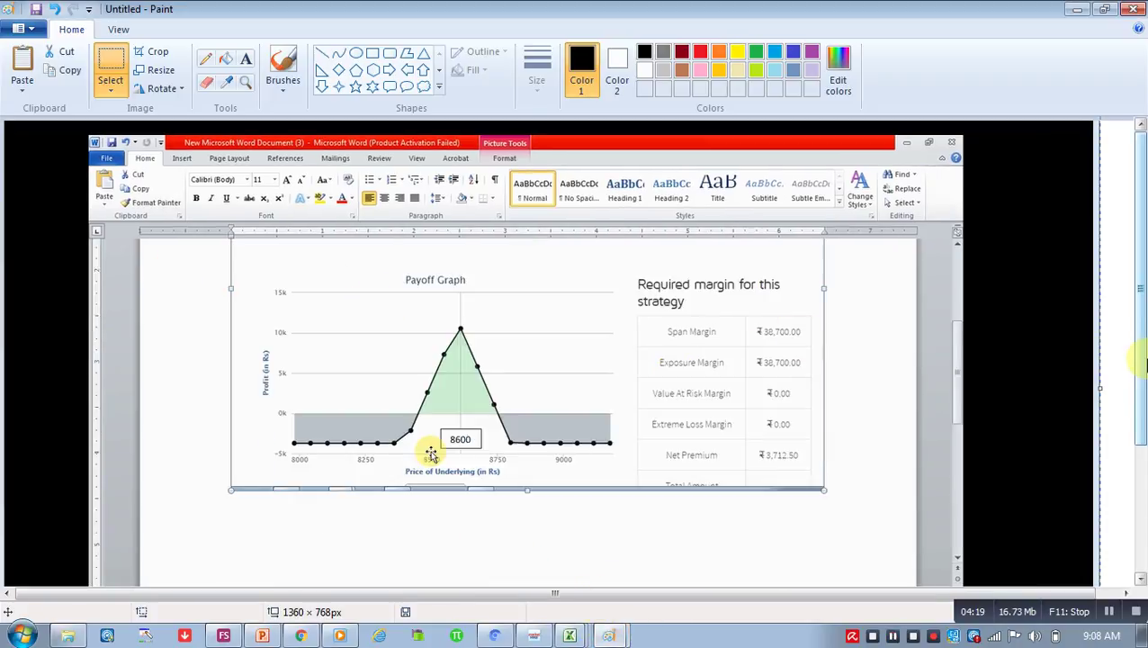
Return to the strategy table screenshot in Paint and move the selected image slightly down to reveal its date stamp
{"action": "left_click", "coordinate": [627, 637]}
{"action": "left_click", "coordinate": [608, 597]}
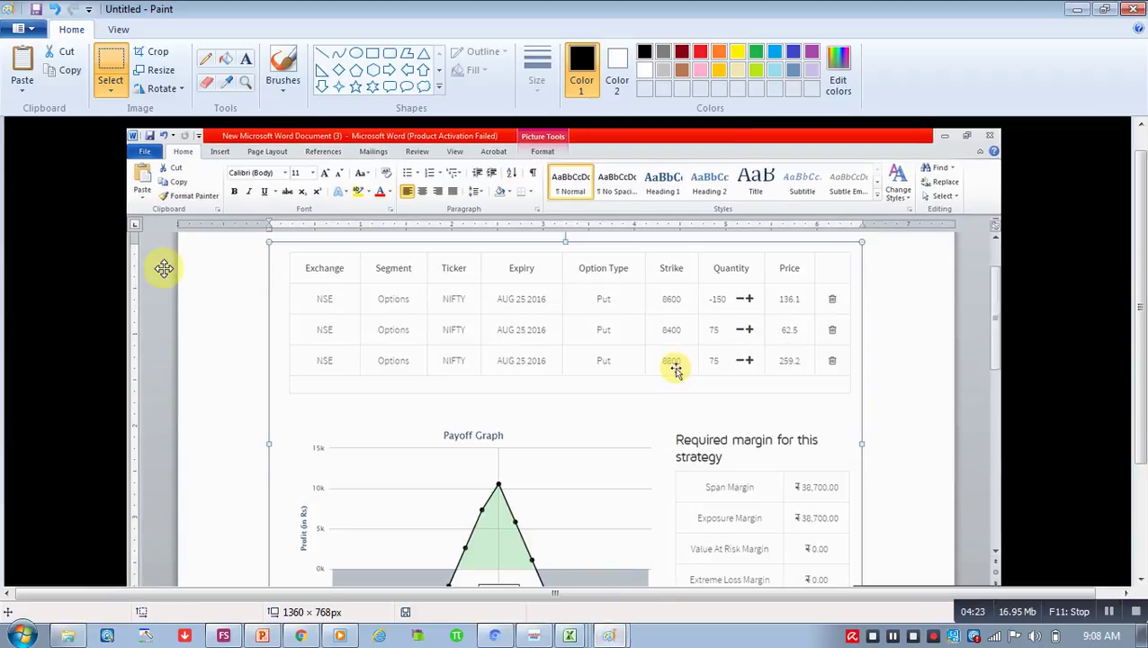
{"action": "key", "text": "ctrl+v"}
{"action": "left_click_drag", "start_coordinate": [390, 366], "coordinate": [417, 346]}
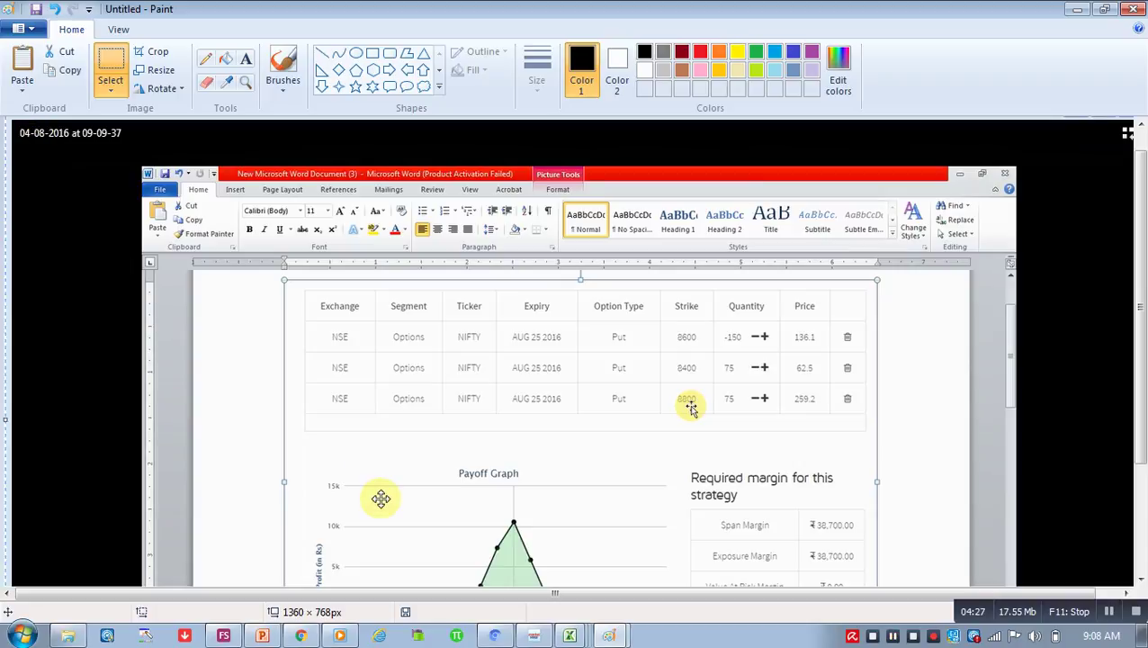
In OPTION STATUS OF 4 AUG, examine the rates and P/L of the 8400 and 8800 buys, the 8600 sell's P/L and the overall total
{"action": "left_click", "coordinate": [568, 634]}
{"action": "left_click", "coordinate": [574, 603]}
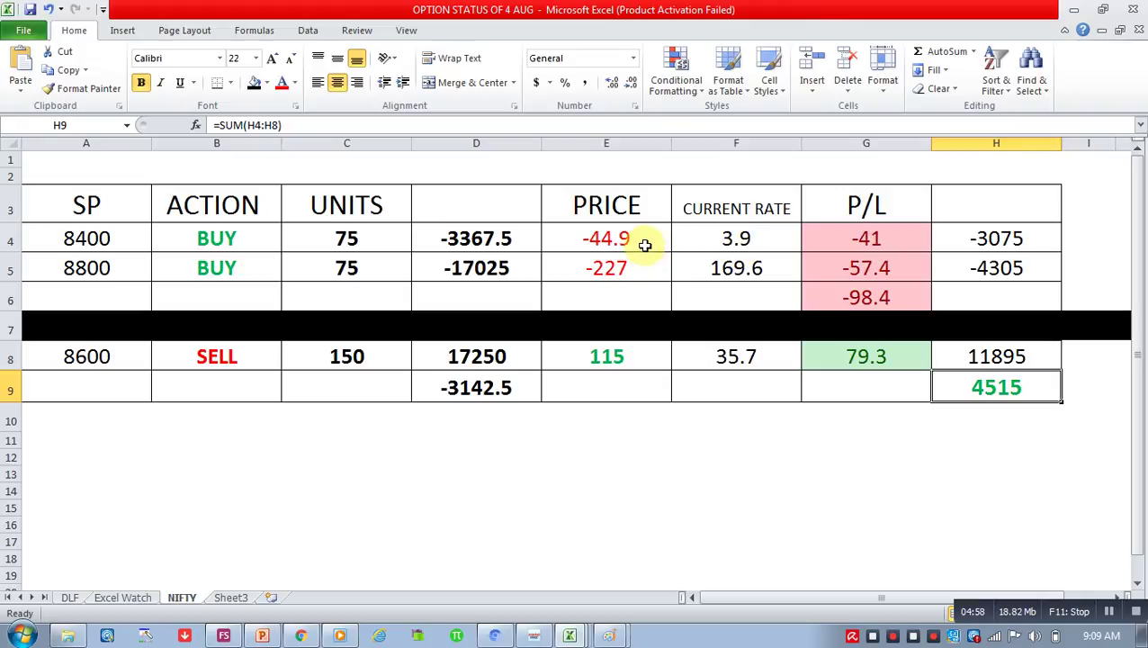
{"action": "left_click", "coordinate": [760, 246]}
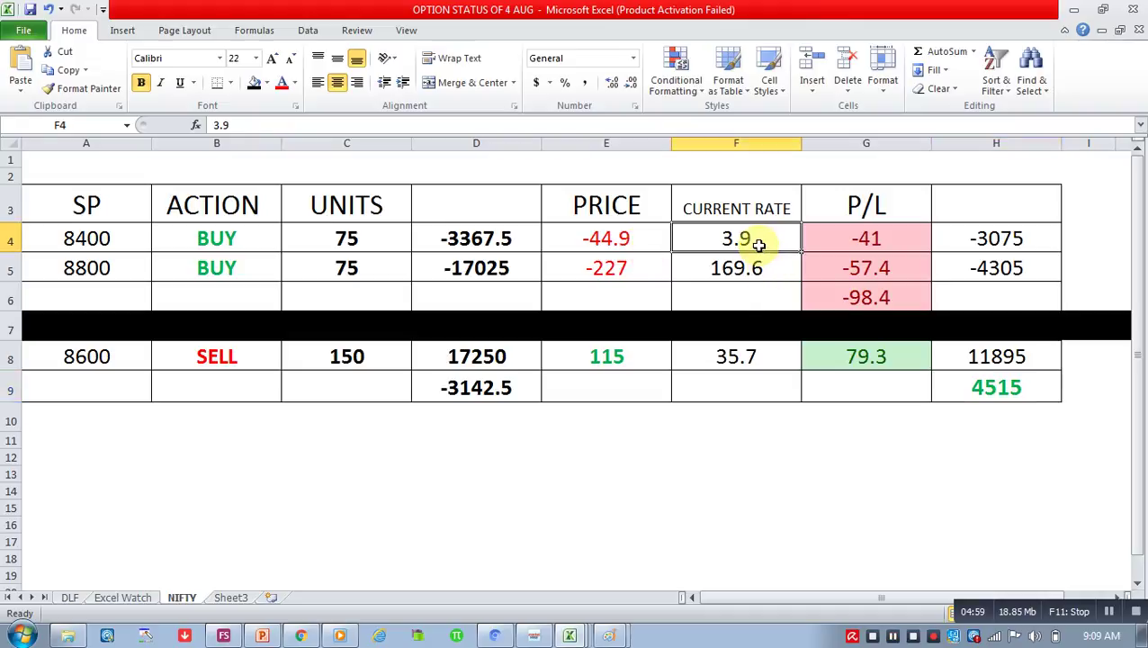
{"action": "left_click", "coordinate": [844, 245]}
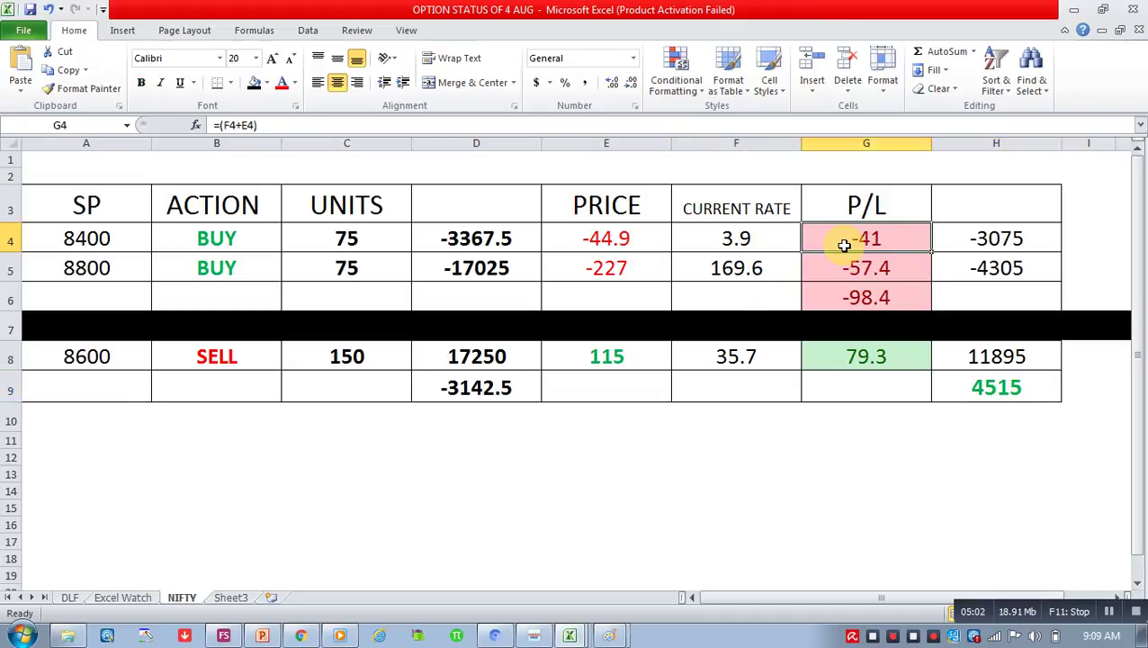
{"action": "left_click", "coordinate": [641, 270]}
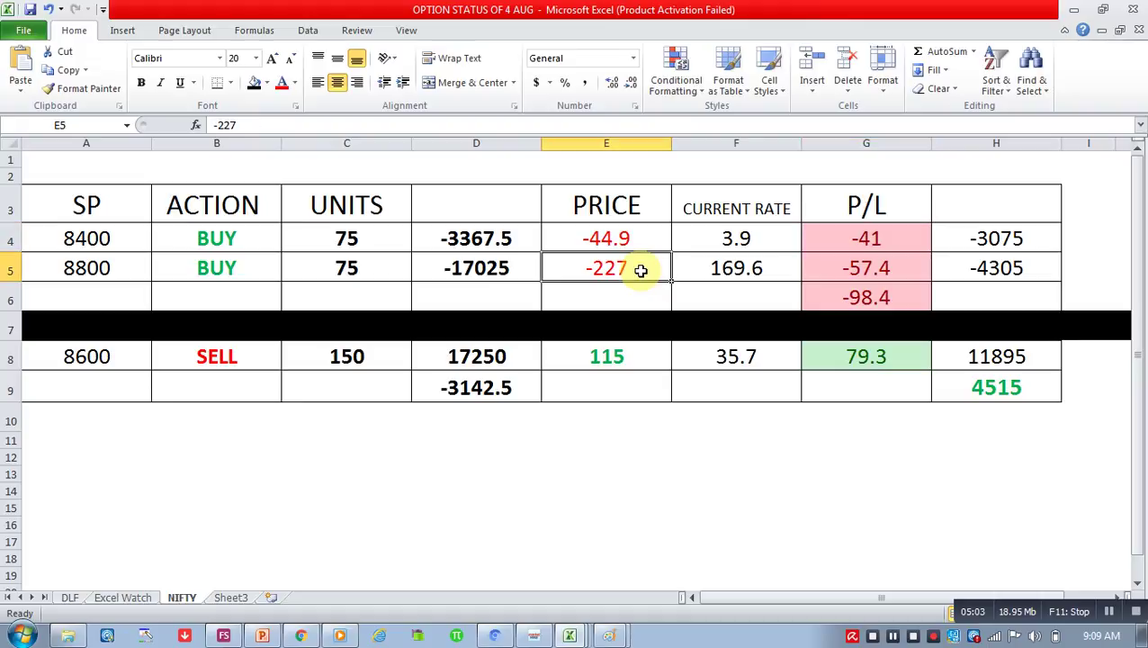
{"action": "left_click", "coordinate": [717, 277]}
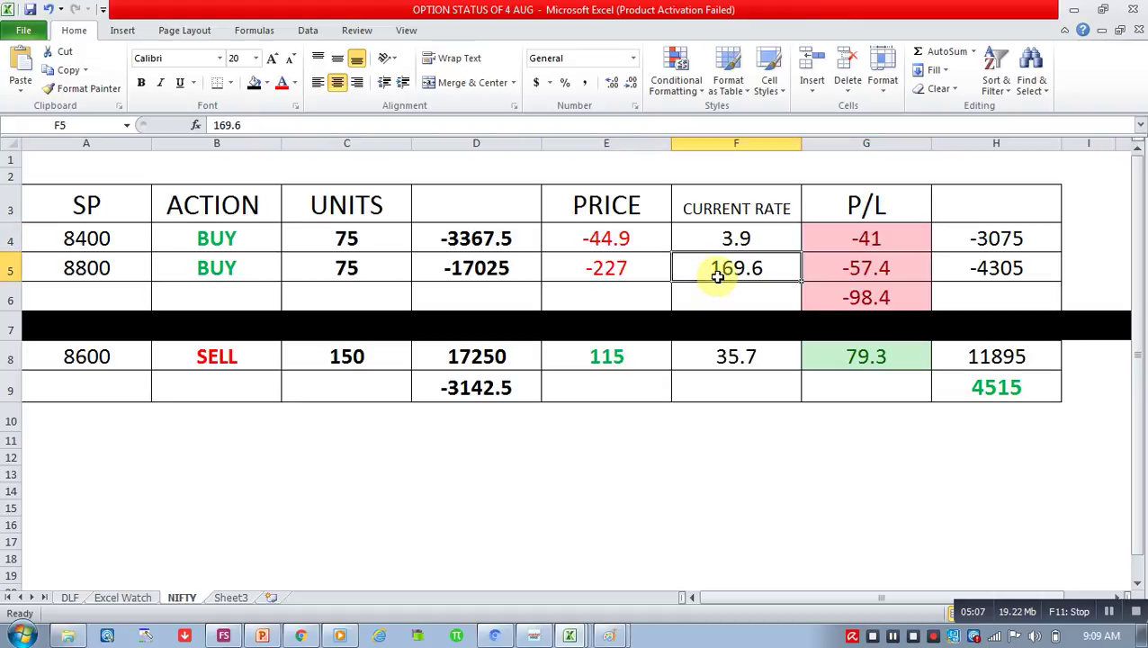
{"action": "left_click", "coordinate": [839, 271]}
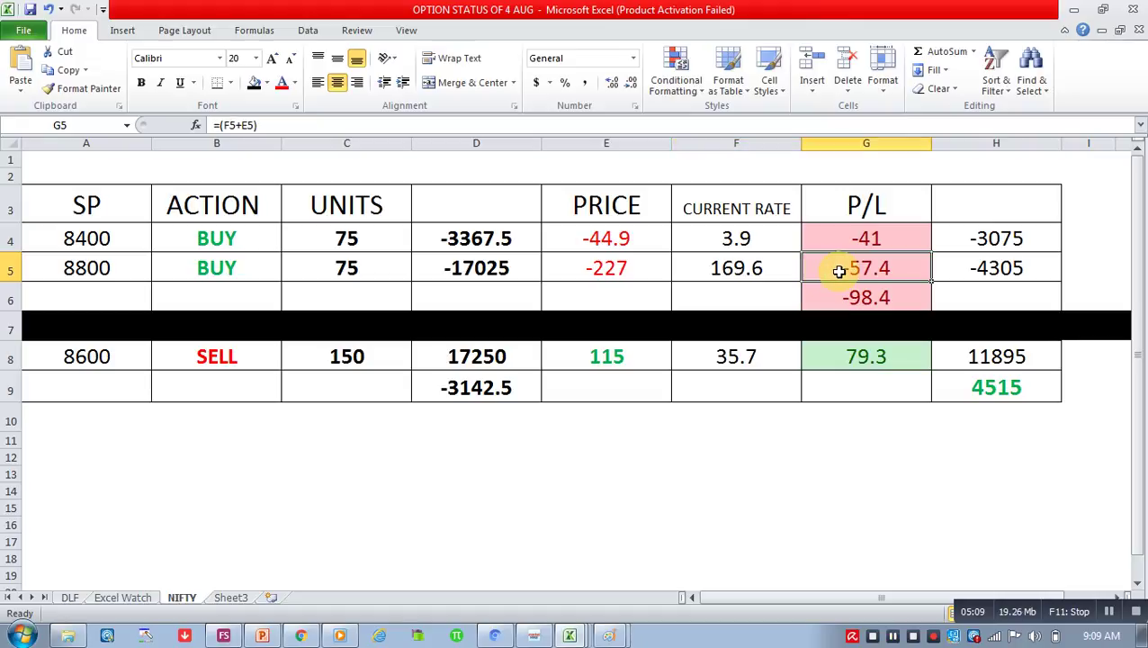
{"action": "left_click", "coordinate": [862, 304]}
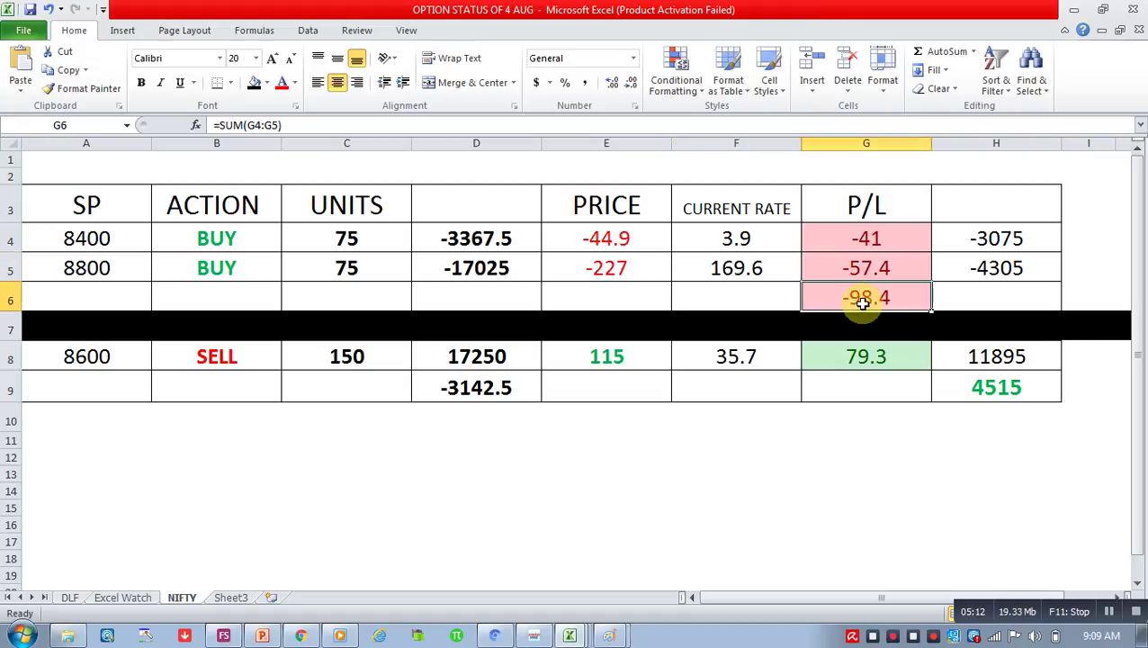
{"action": "left_click", "coordinate": [890, 366]}
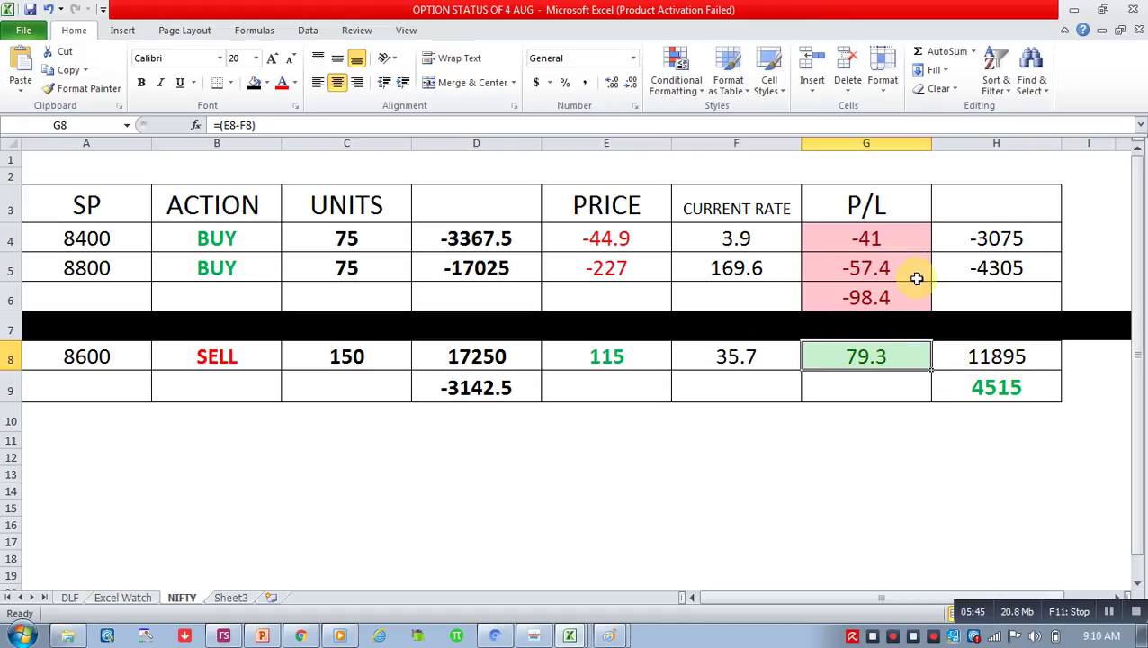
{"action": "left_click", "coordinate": [1007, 388]}
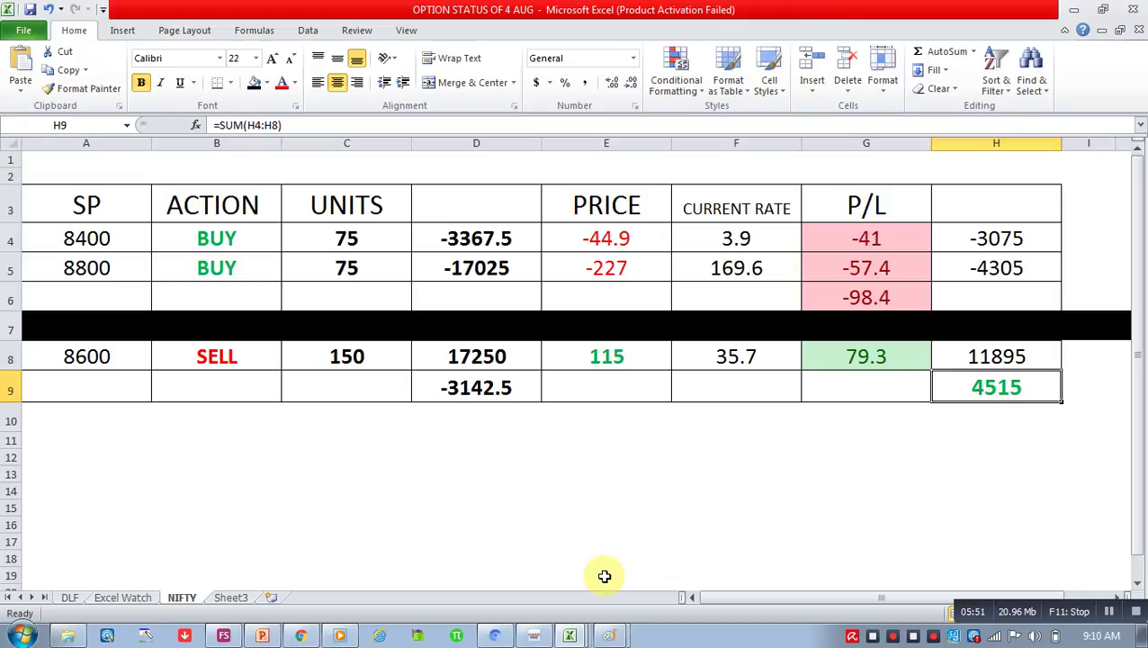
Examine the payoff graph in Paint against the latest candles of the hourly NIFTY 50 chart in MarketView
{"action": "left_click", "coordinate": [539, 638]}
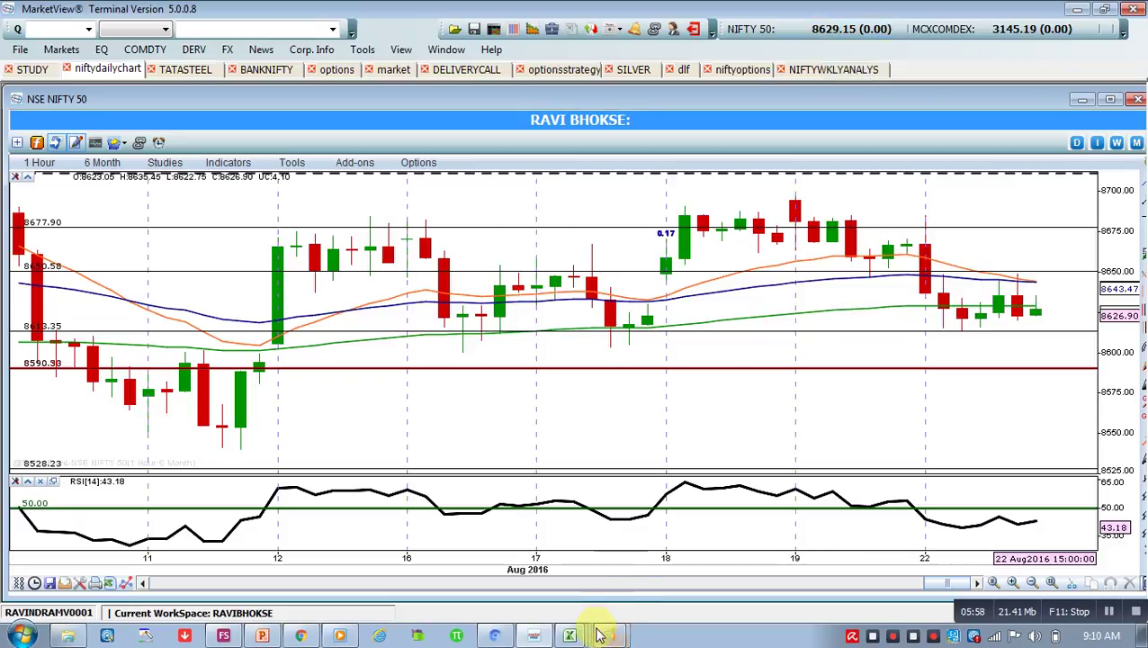
{"action": "mouse_move", "coordinate": [614, 635]}
{"action": "left_click", "coordinate": [620, 608]}
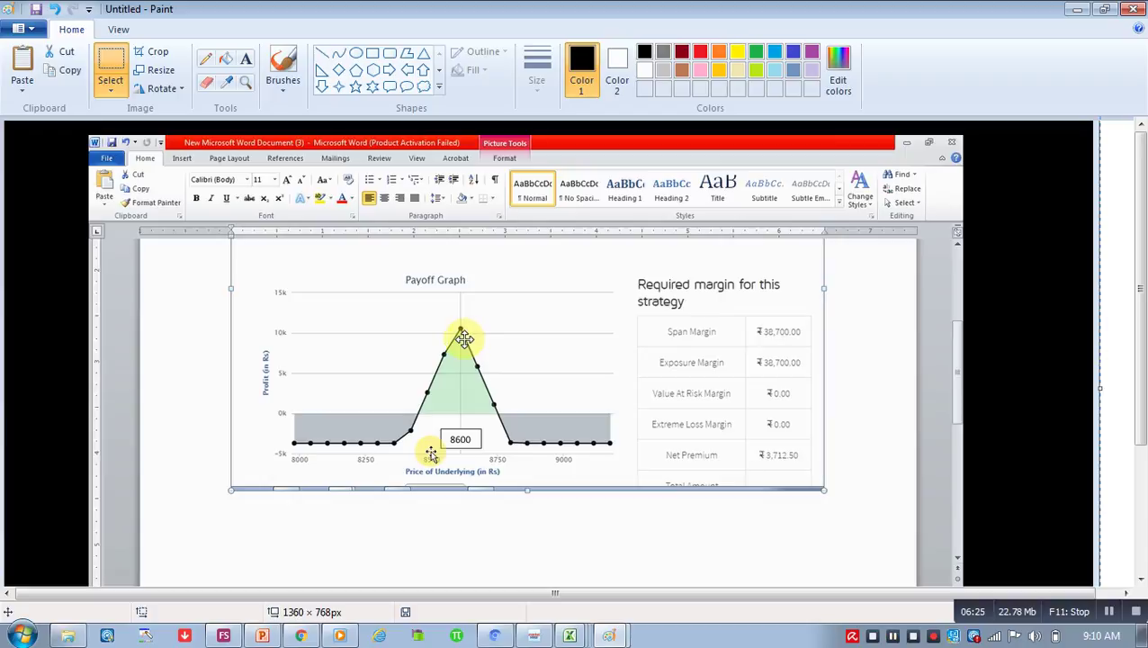
{"action": "left_click", "coordinate": [534, 637]}
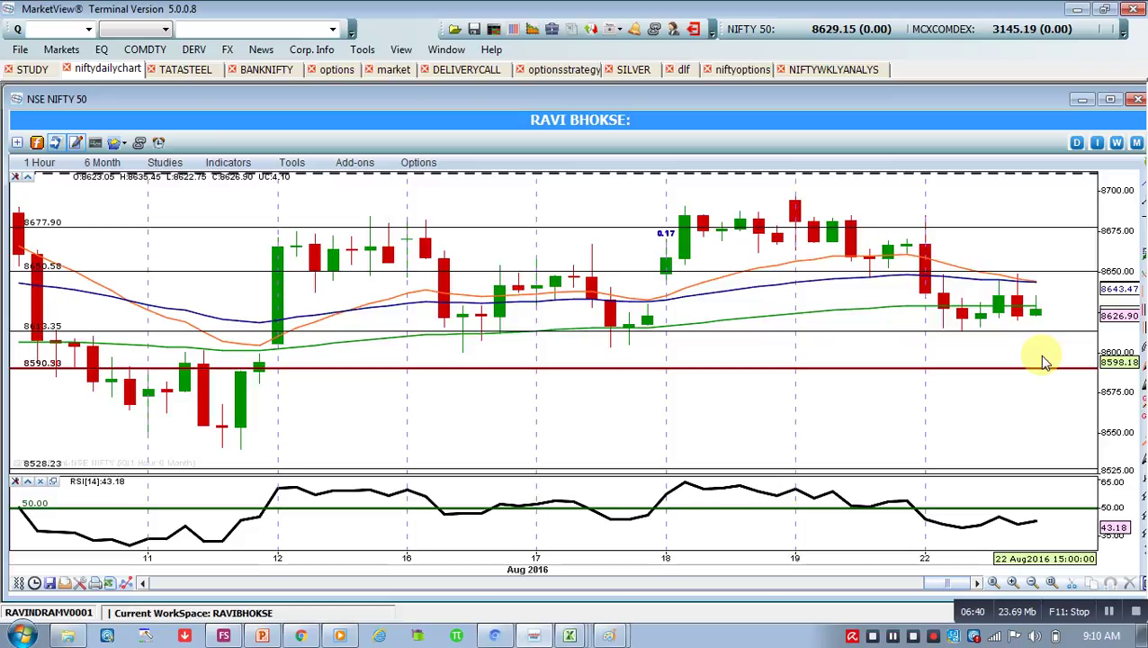
{"action": "mouse_move", "coordinate": [1047, 360]}
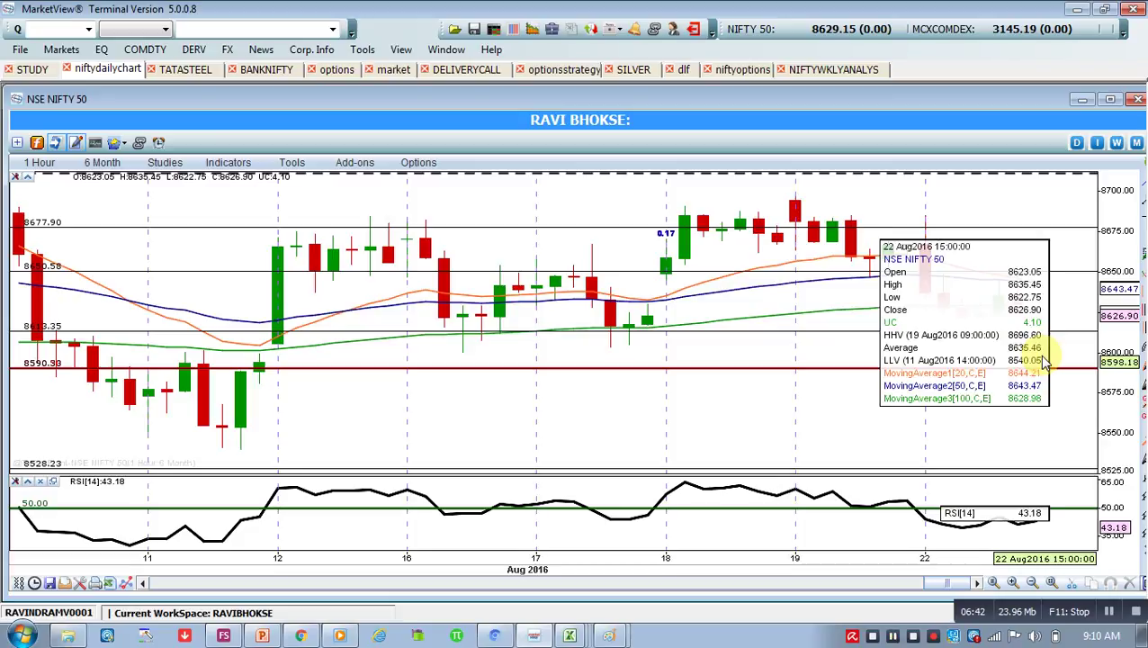